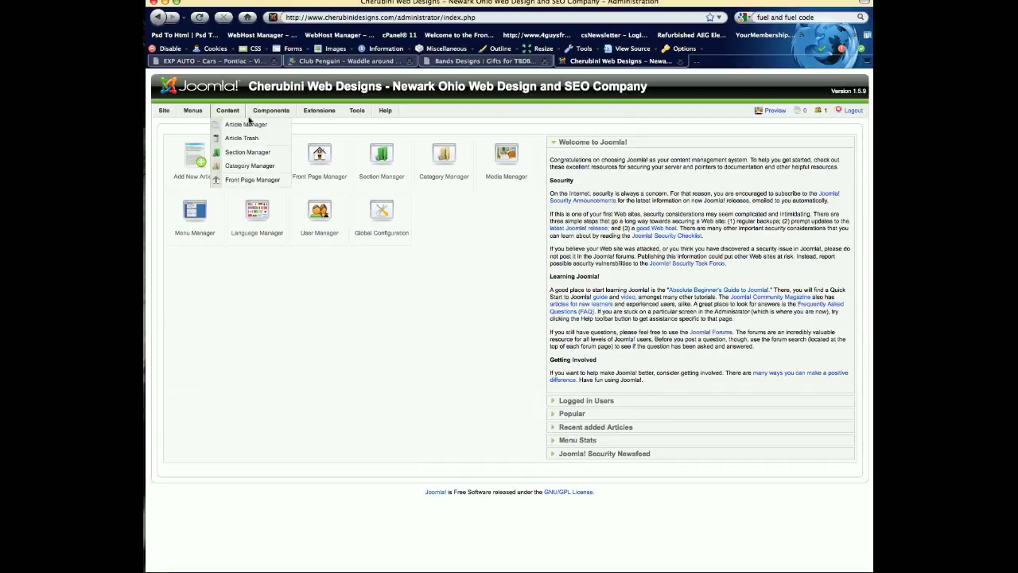
- Open the EasyBlog component's bloggers list and edit the profile of the blogger whose username is admin
mouse_move(267, 110)
mouse_move(277, 169)
left_click(278, 168)
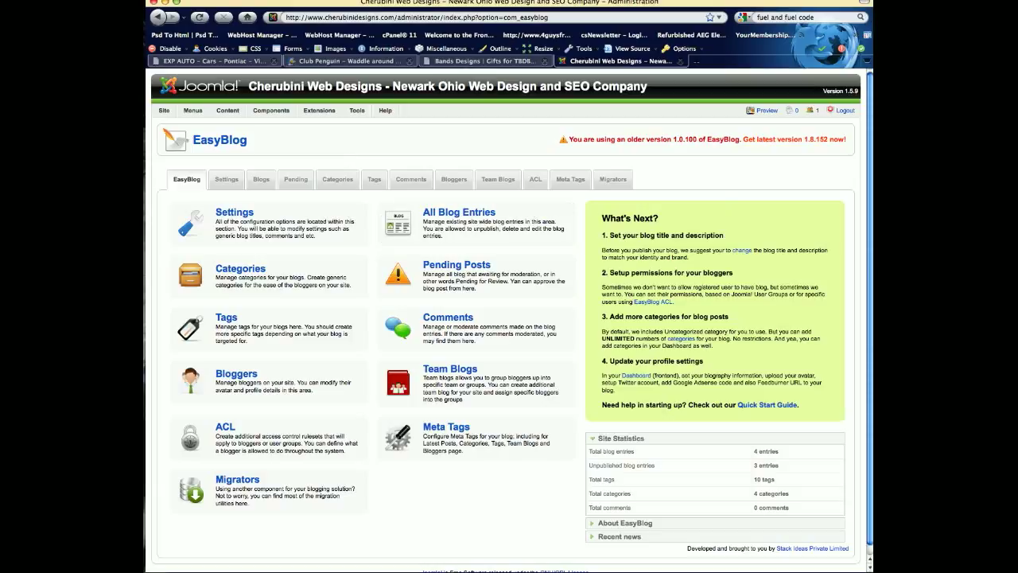
left_click(307, 395)
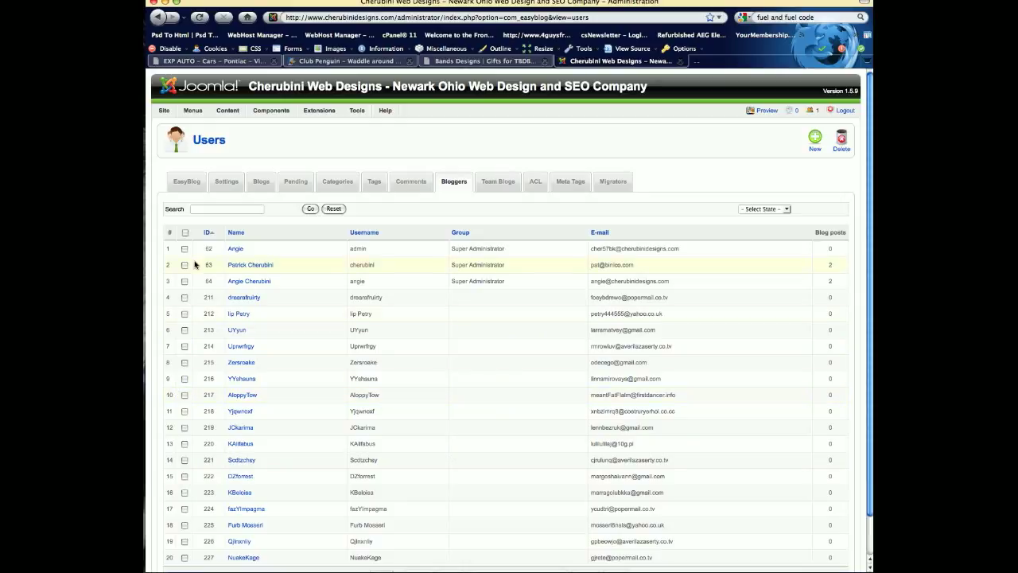
left_click(233, 250)
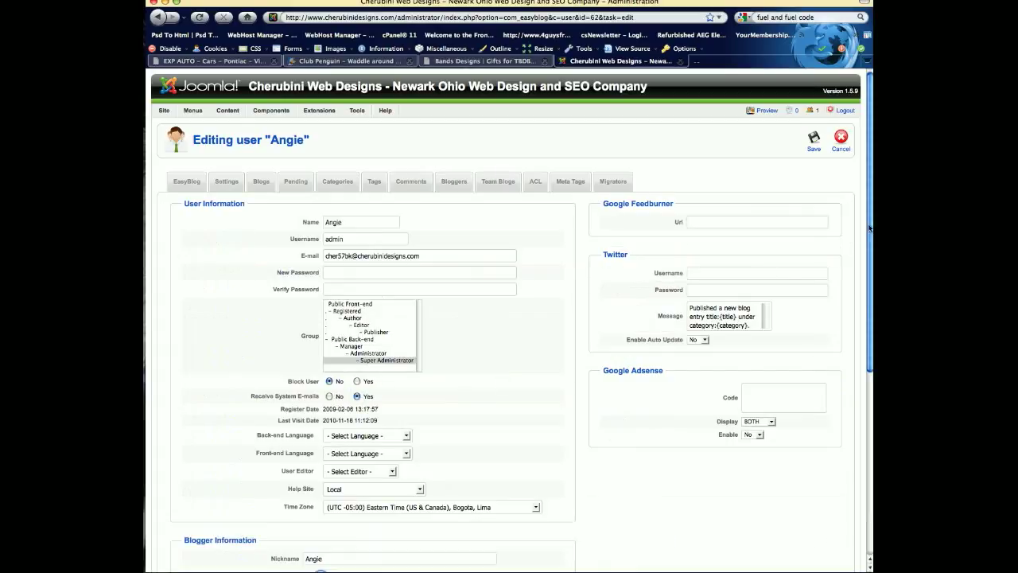
- Choose angie2.jpg from the newsletter folder of Sites/CherubiniDesigns.com as the blogger's avatar image
left_click_drag(869, 226, 872, 290)
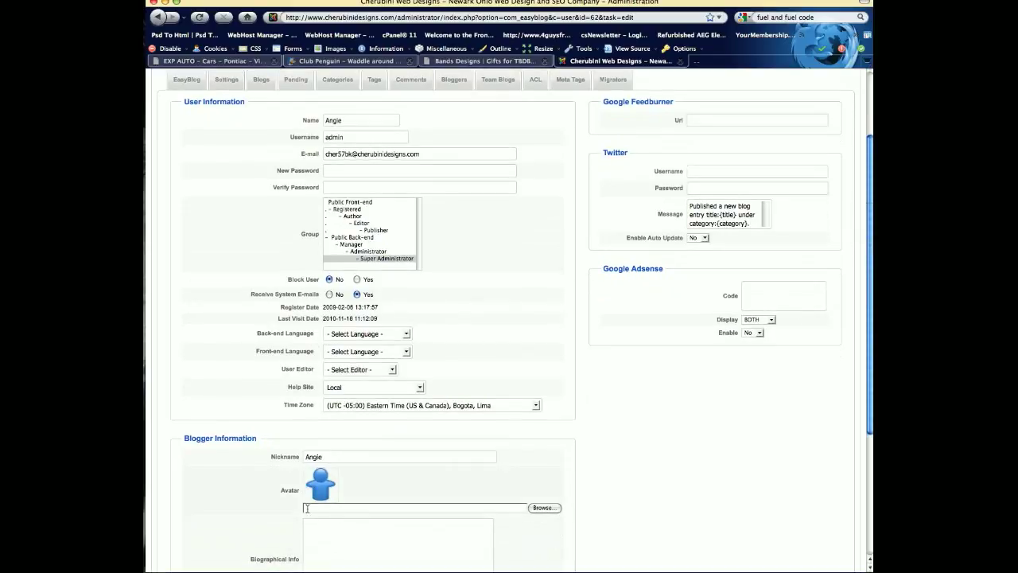
scroll(568, 548, "up", 3)
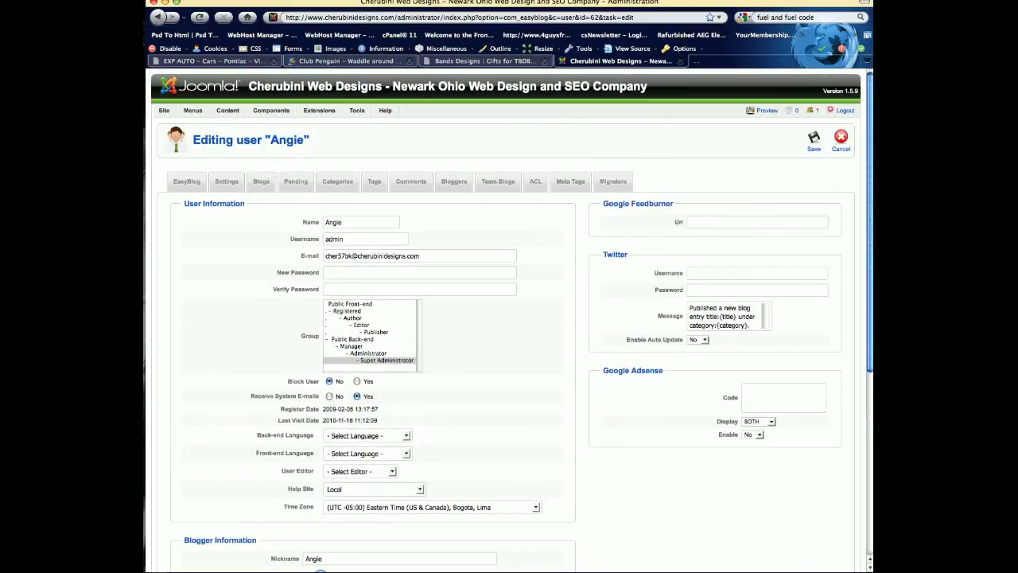
scroll(865, 318, "down", 7)
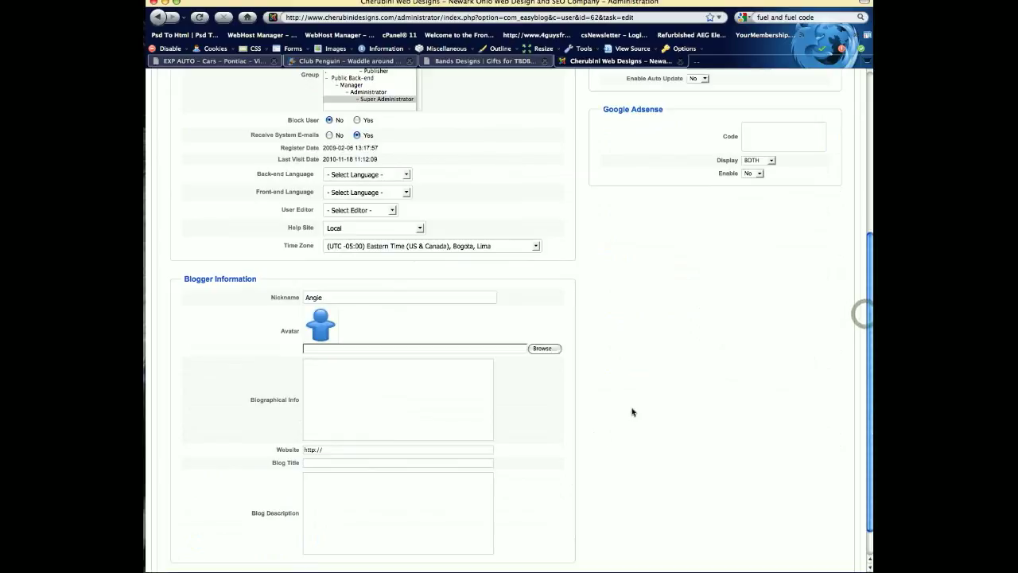
left_click(542, 349)
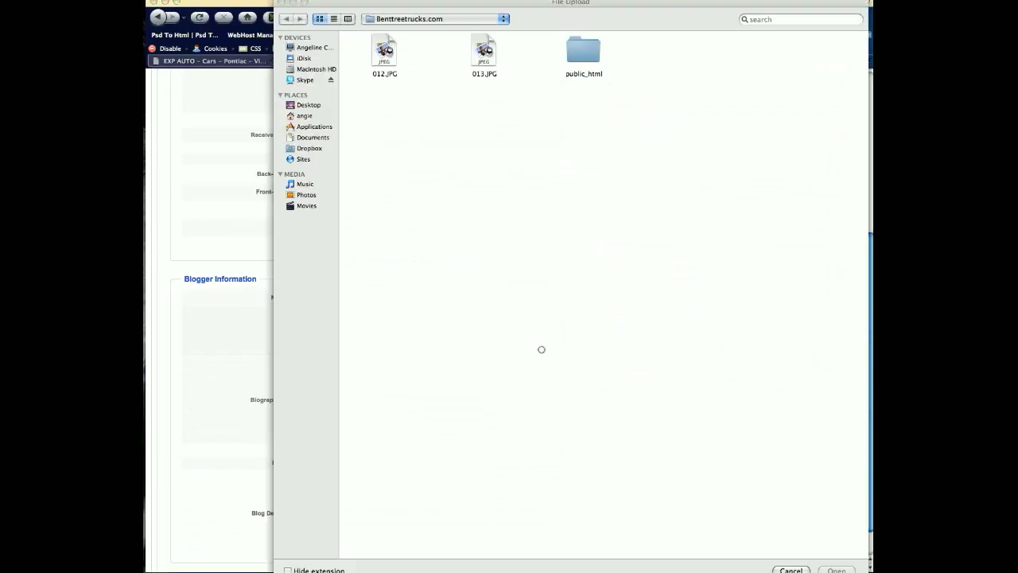
left_click(405, 22)
left_click(402, 39)
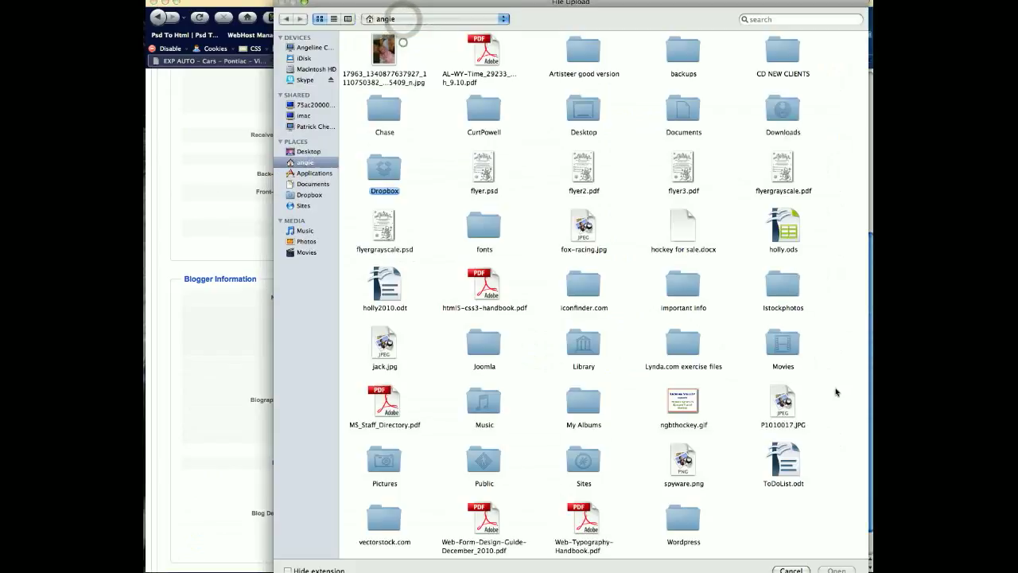
double_click(584, 466)
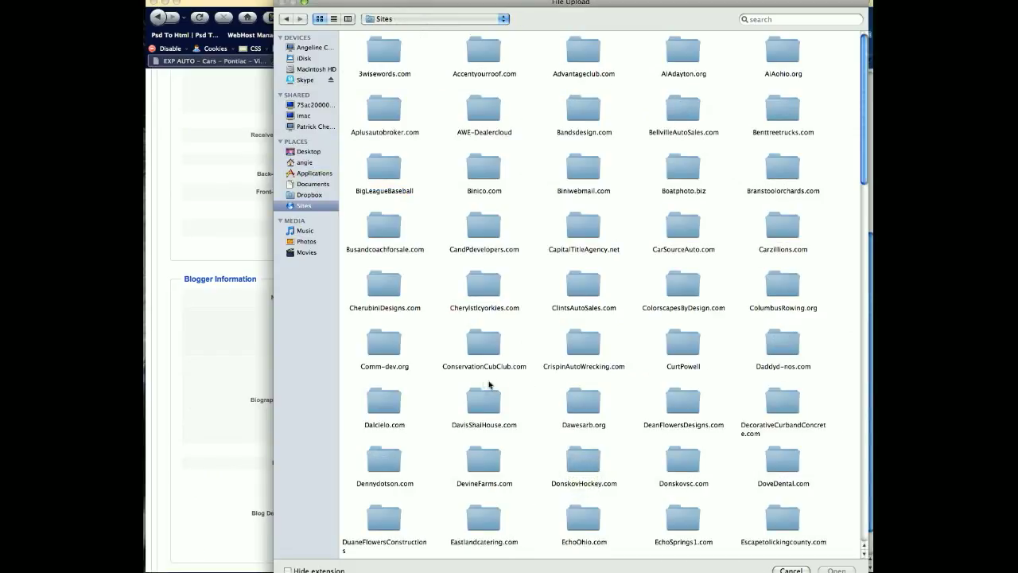
double_click(367, 292)
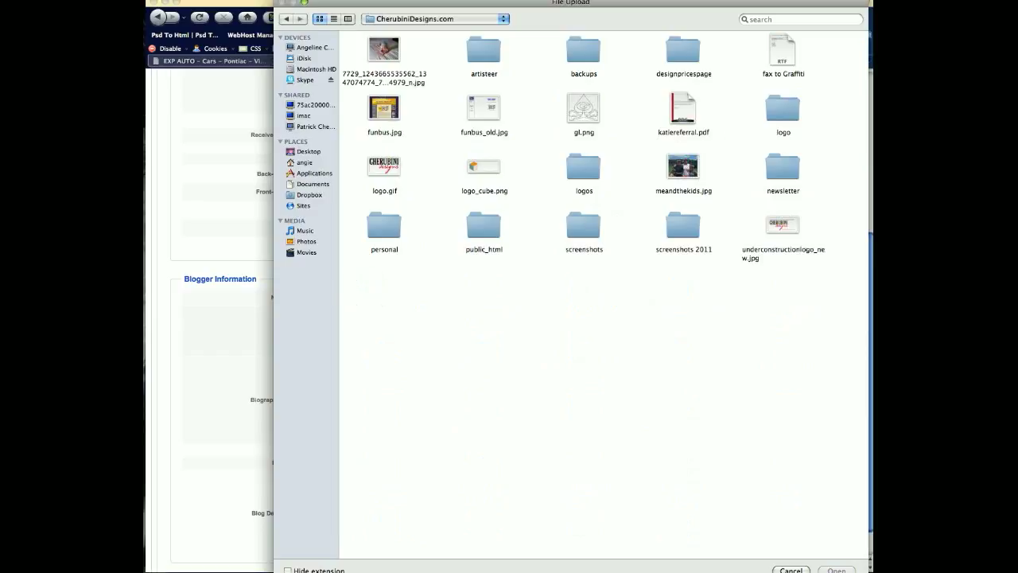
double_click(794, 175)
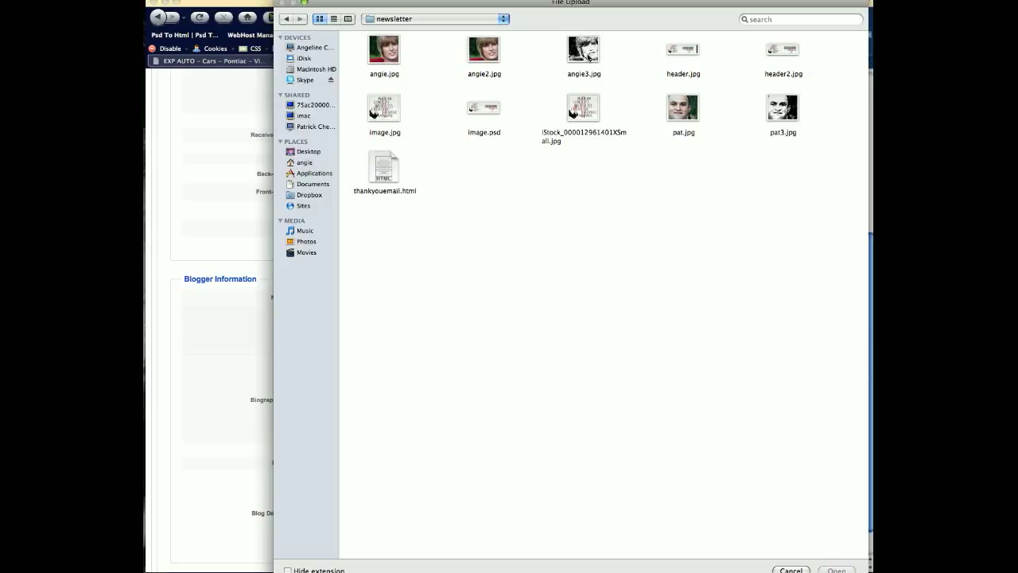
double_click(483, 54)
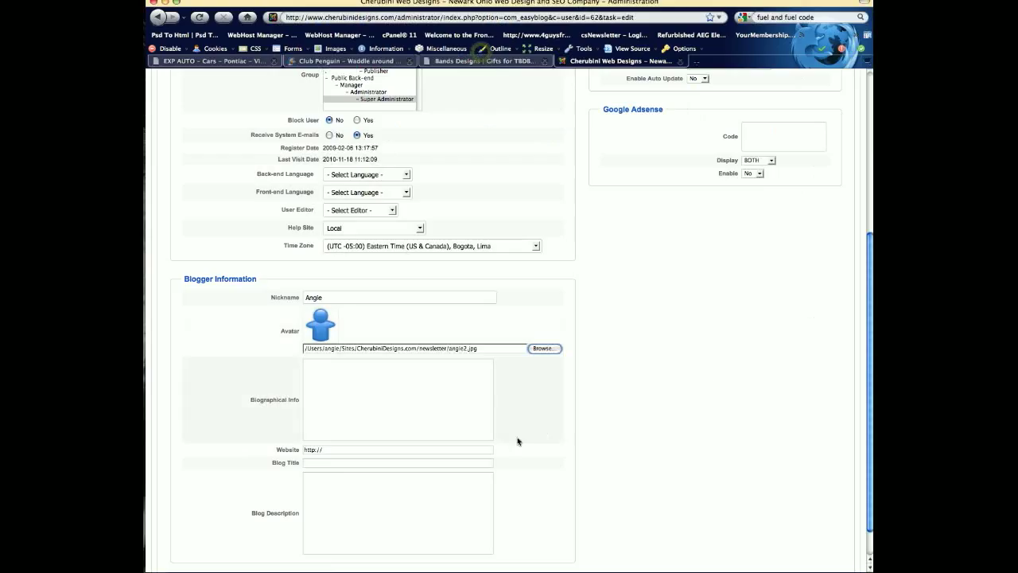
- Save the blogger's edited profile with the selected avatar
left_click_drag(866, 430, 871, 524)
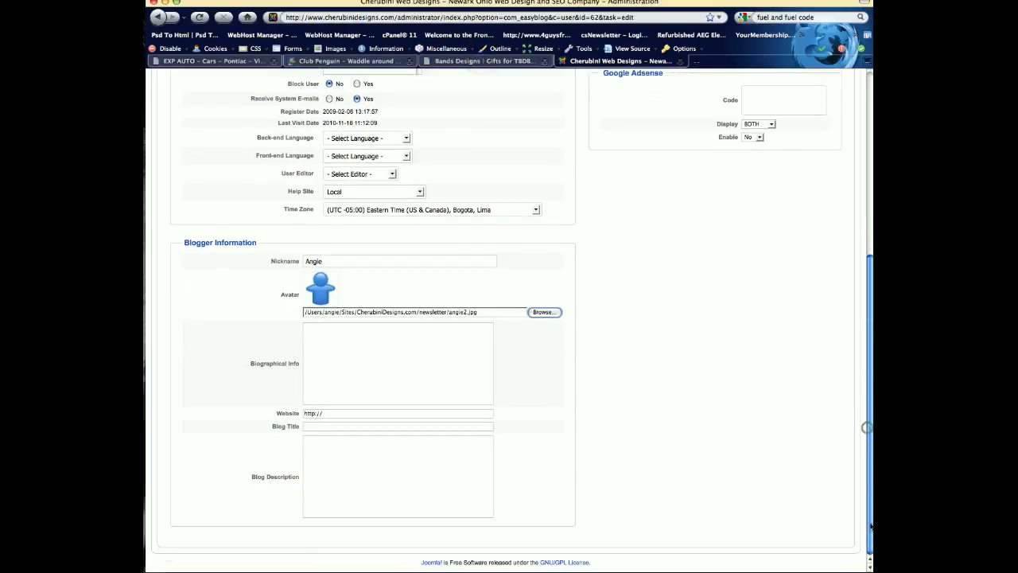
scroll(851, 381, "up", 5)
left_click(812, 137)
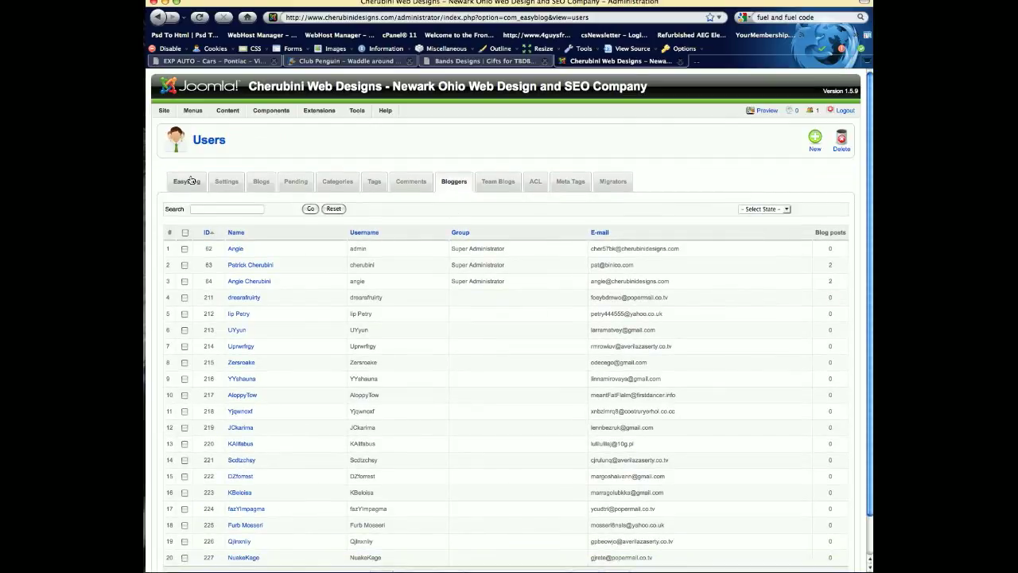
- Examine the list of blog tags from the EasyBlog overview and return to the overview
left_click(188, 180)
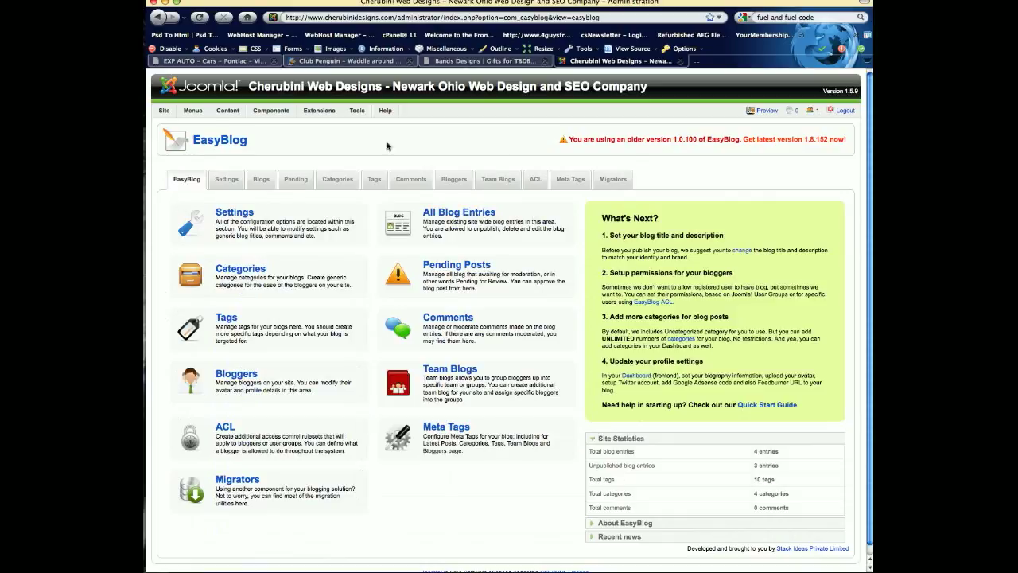
left_click(190, 328)
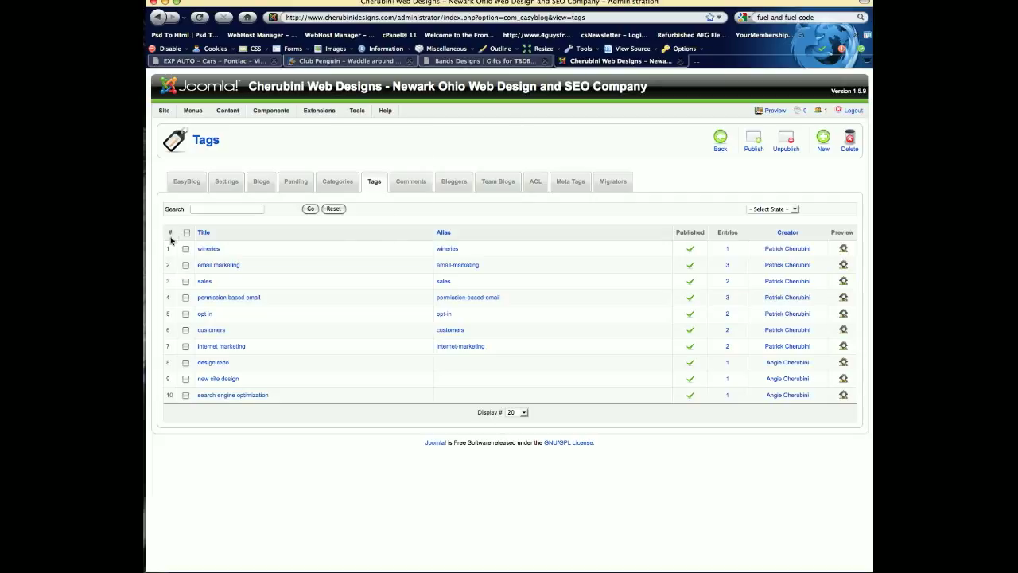
left_click(182, 188)
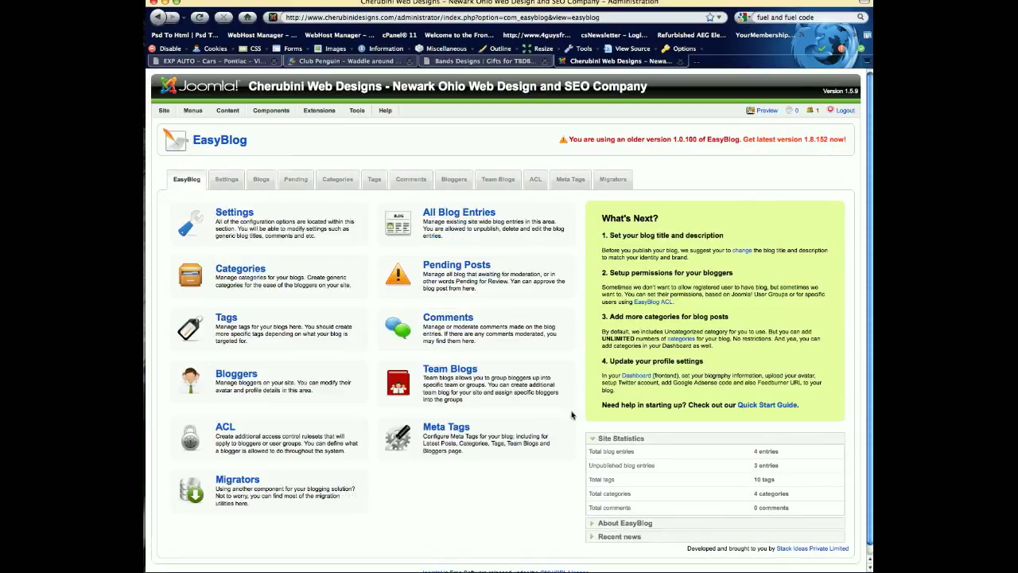
- Examine the blog category list and the blank new-category form, leaving the form without saving
left_click(267, 275)
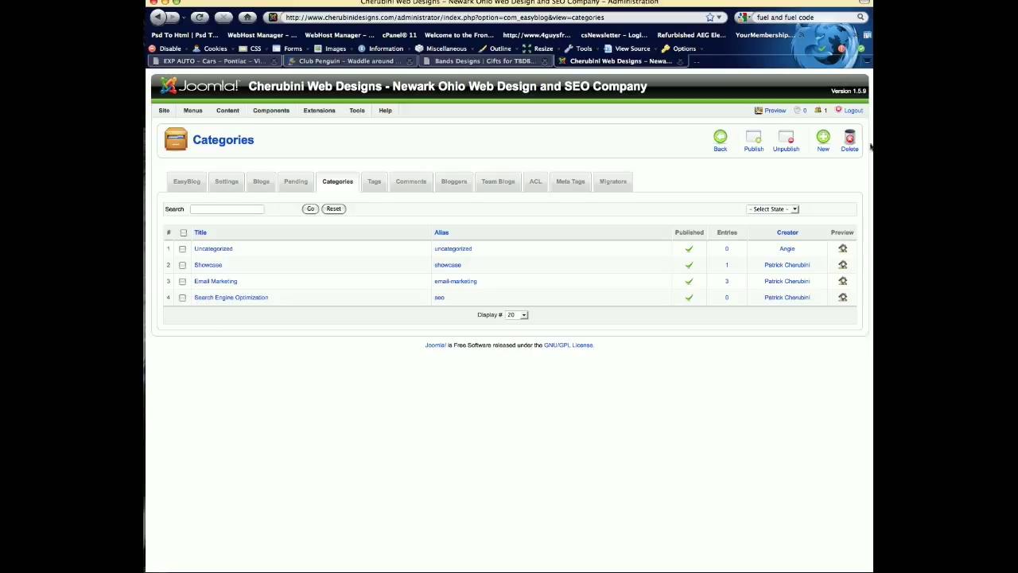
left_click(822, 143)
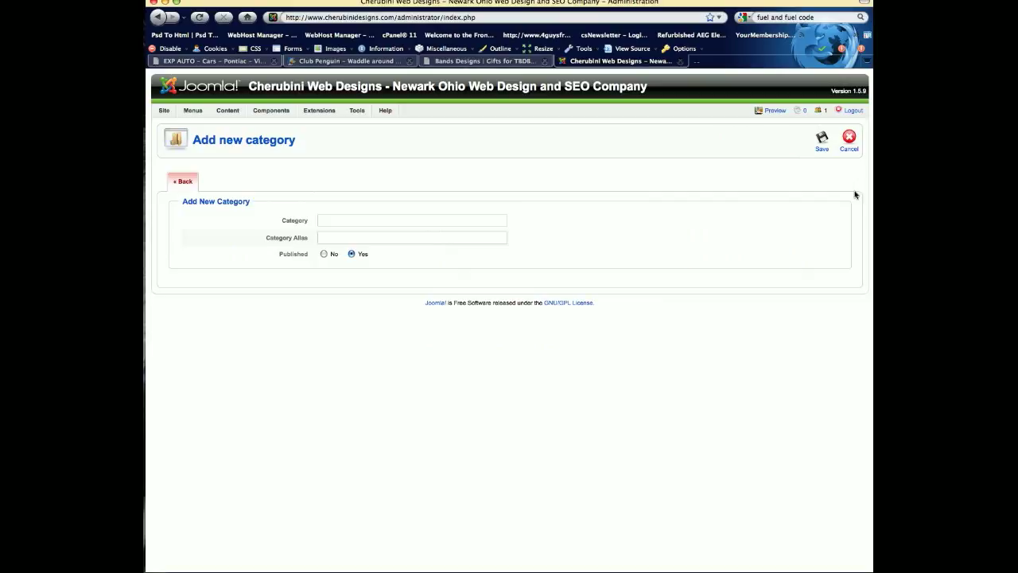
left_click(849, 140)
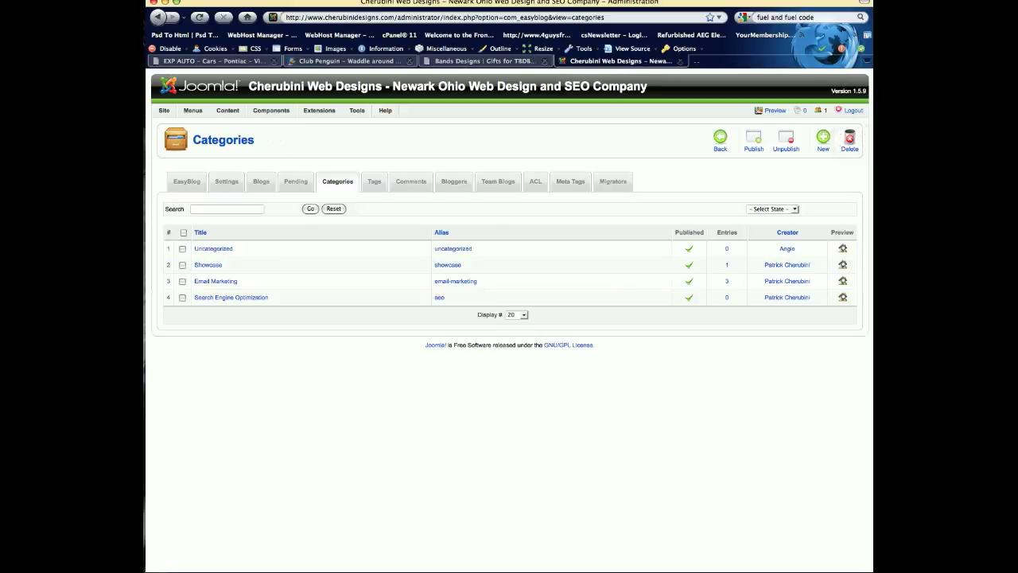
left_click(193, 181)
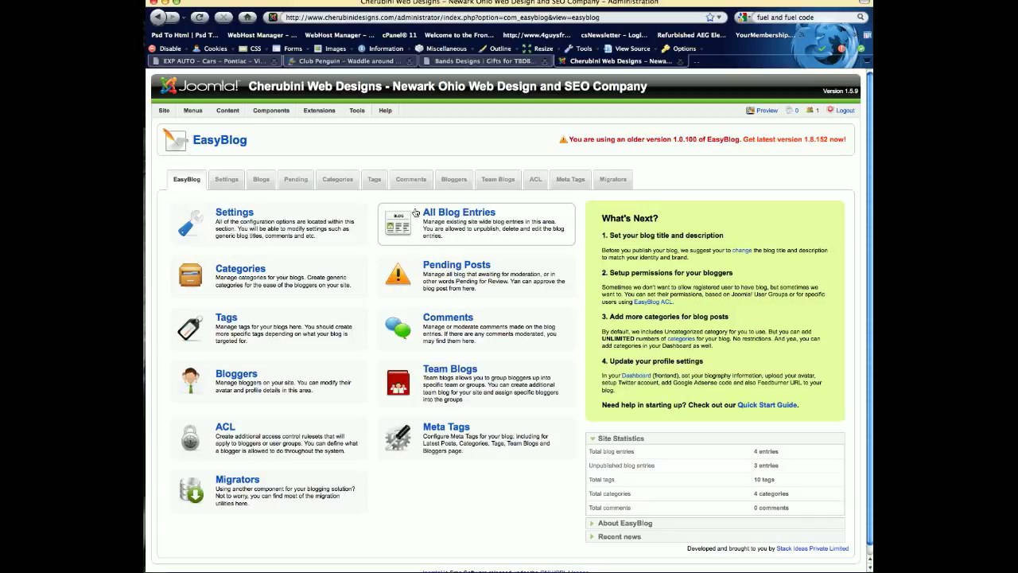
- Examine the list of all blog entries and the state options available for filtering it
left_click(455, 238)
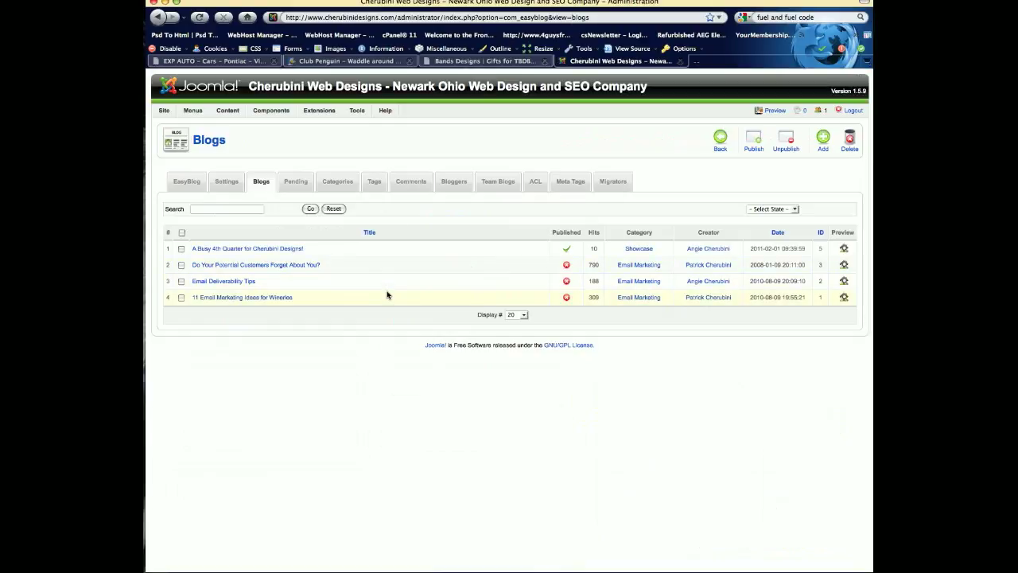
left_click(773, 210)
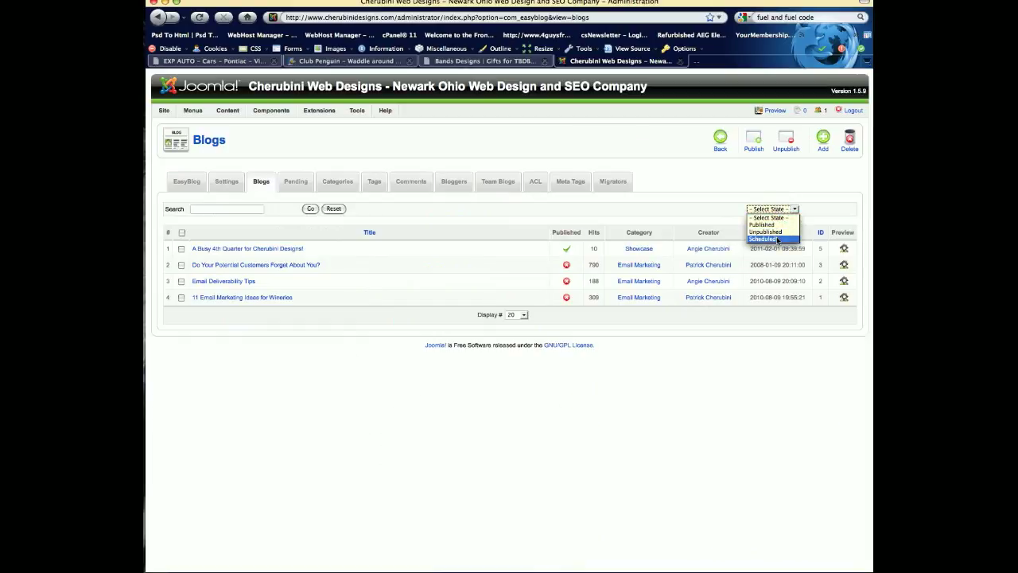
left_click(785, 373)
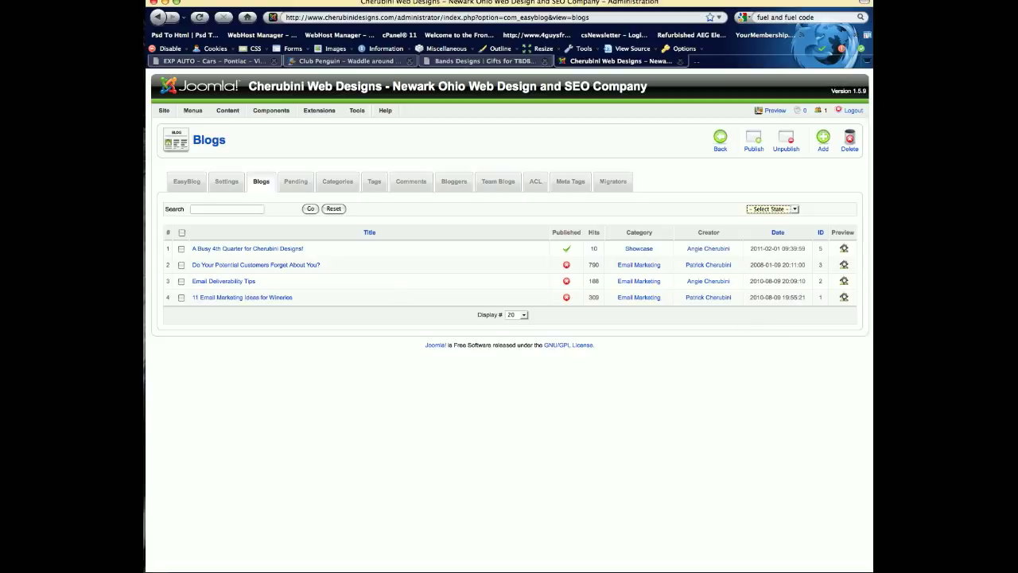
- Start a new blog post and add the tags email marketing, sales, internet marketing, customers and permission based email
left_click(823, 146)
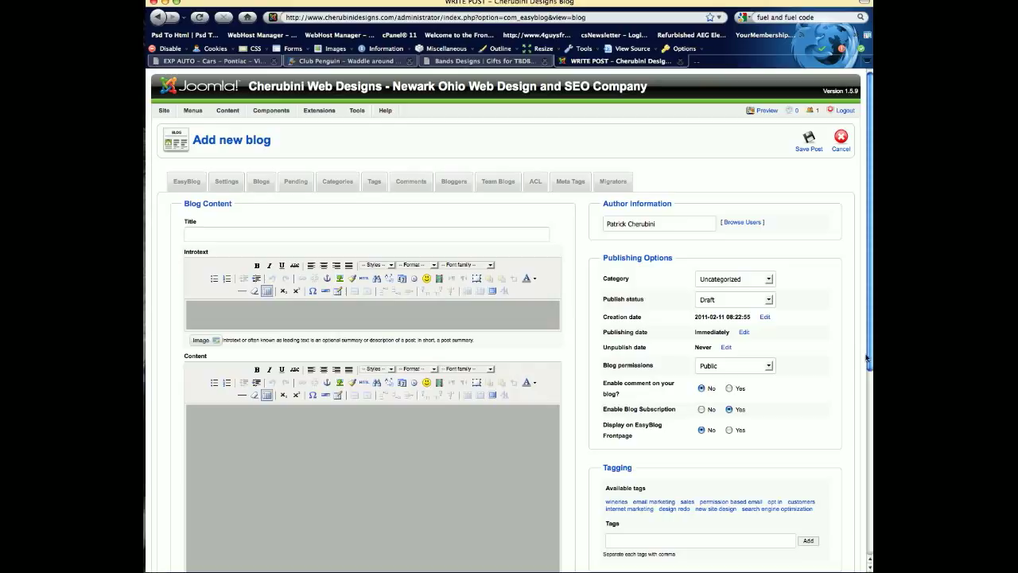
left_click_drag(867, 356, 867, 413)
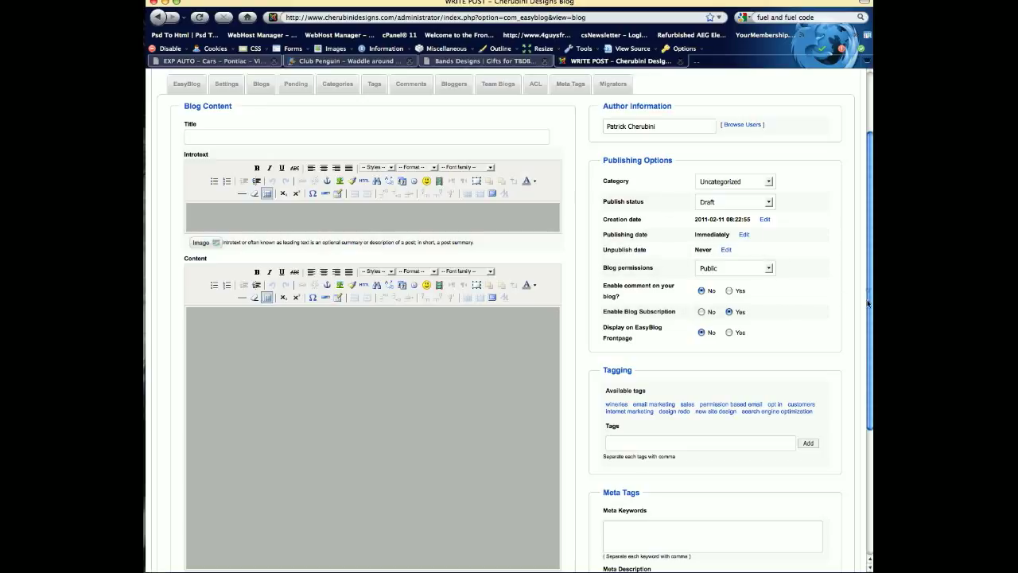
scroll(868, 294, "down", 3)
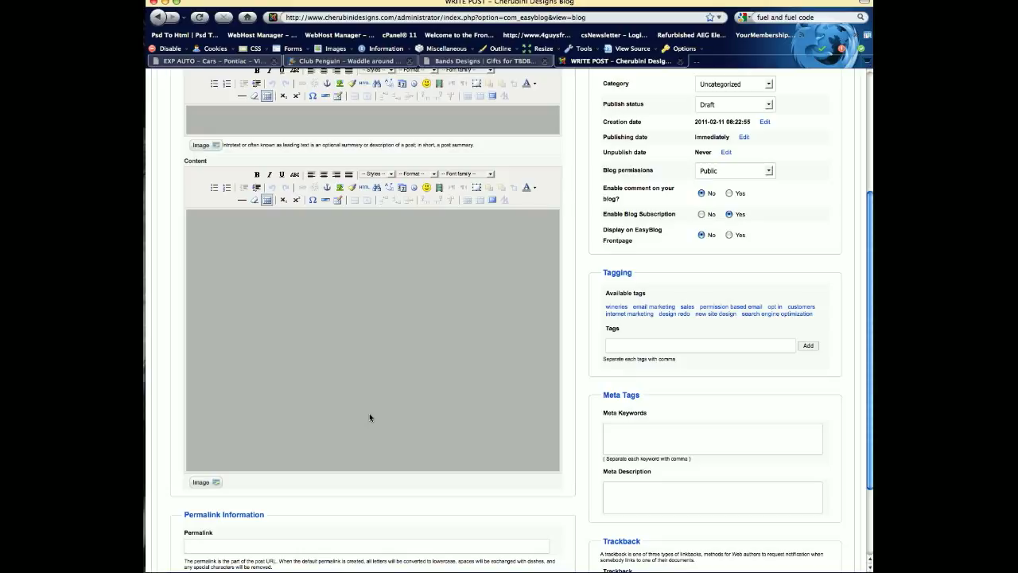
left_click(668, 307)
left_click(688, 307)
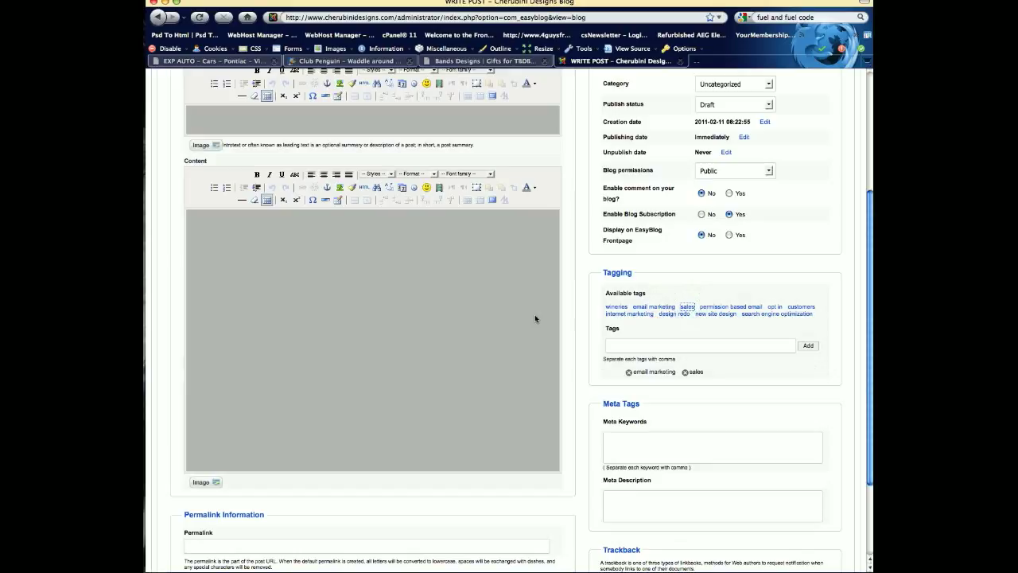
left_click(629, 314)
left_click(797, 307)
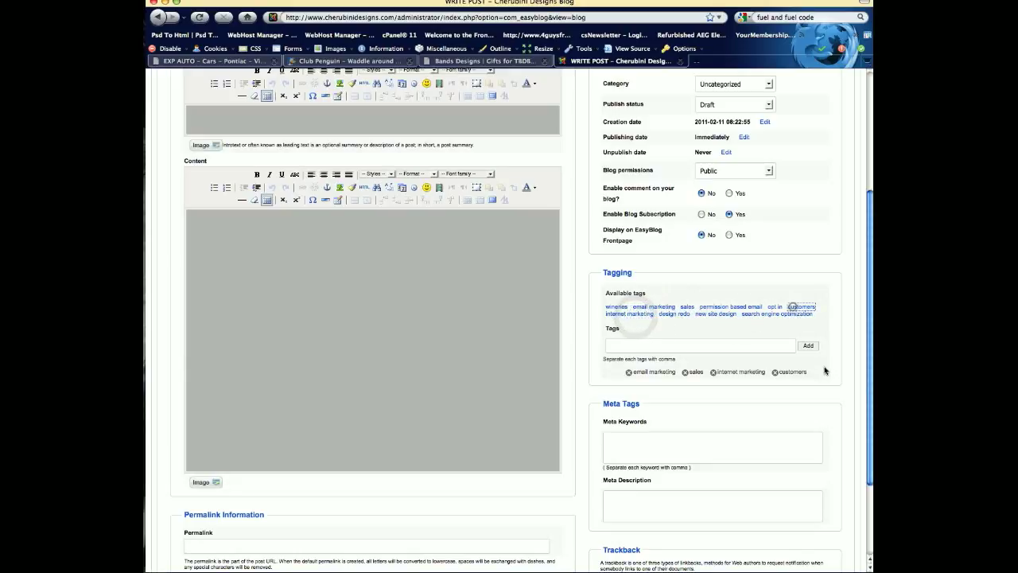
left_click(762, 307)
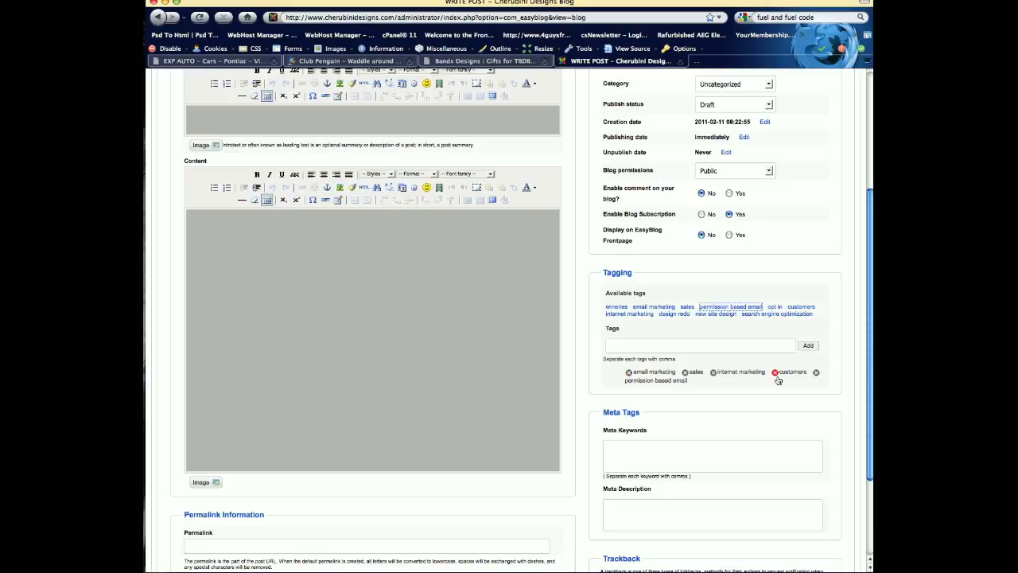
left_click(694, 347)
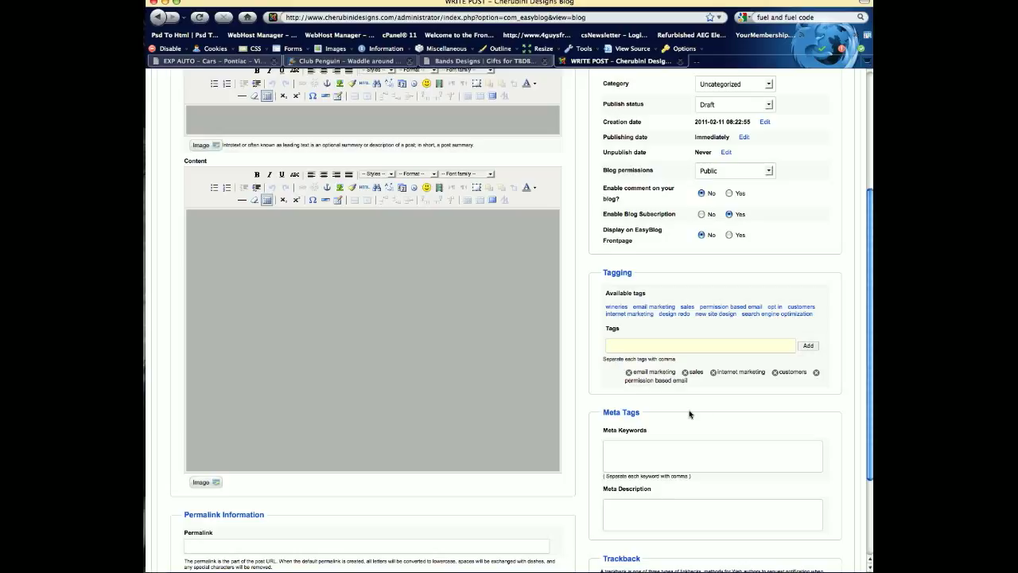
- Try to save the new blog post without a title or content, and cancel the post
scroll(504, 335, "up", 5)
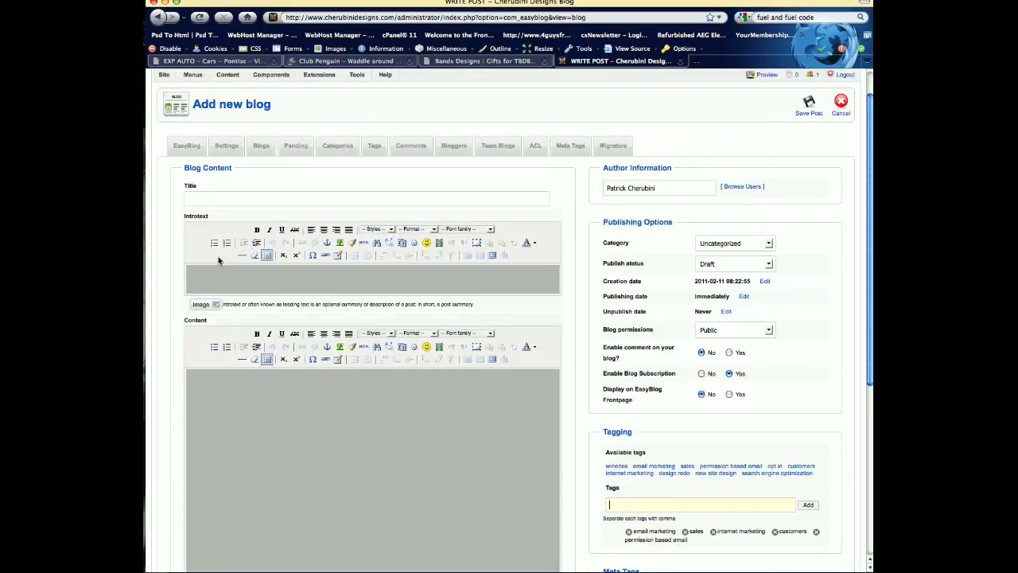
left_click(808, 102)
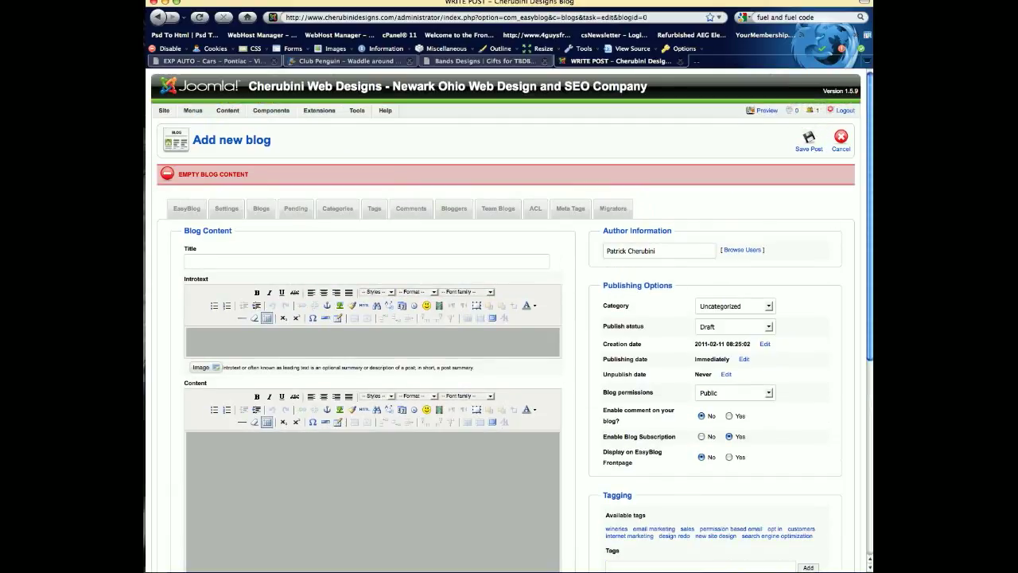
left_click(840, 141)
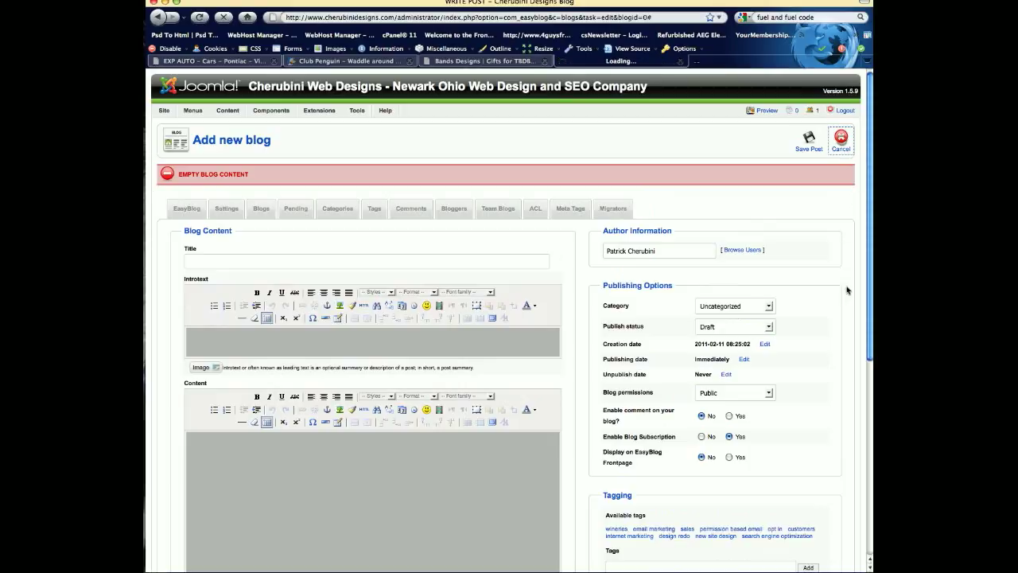